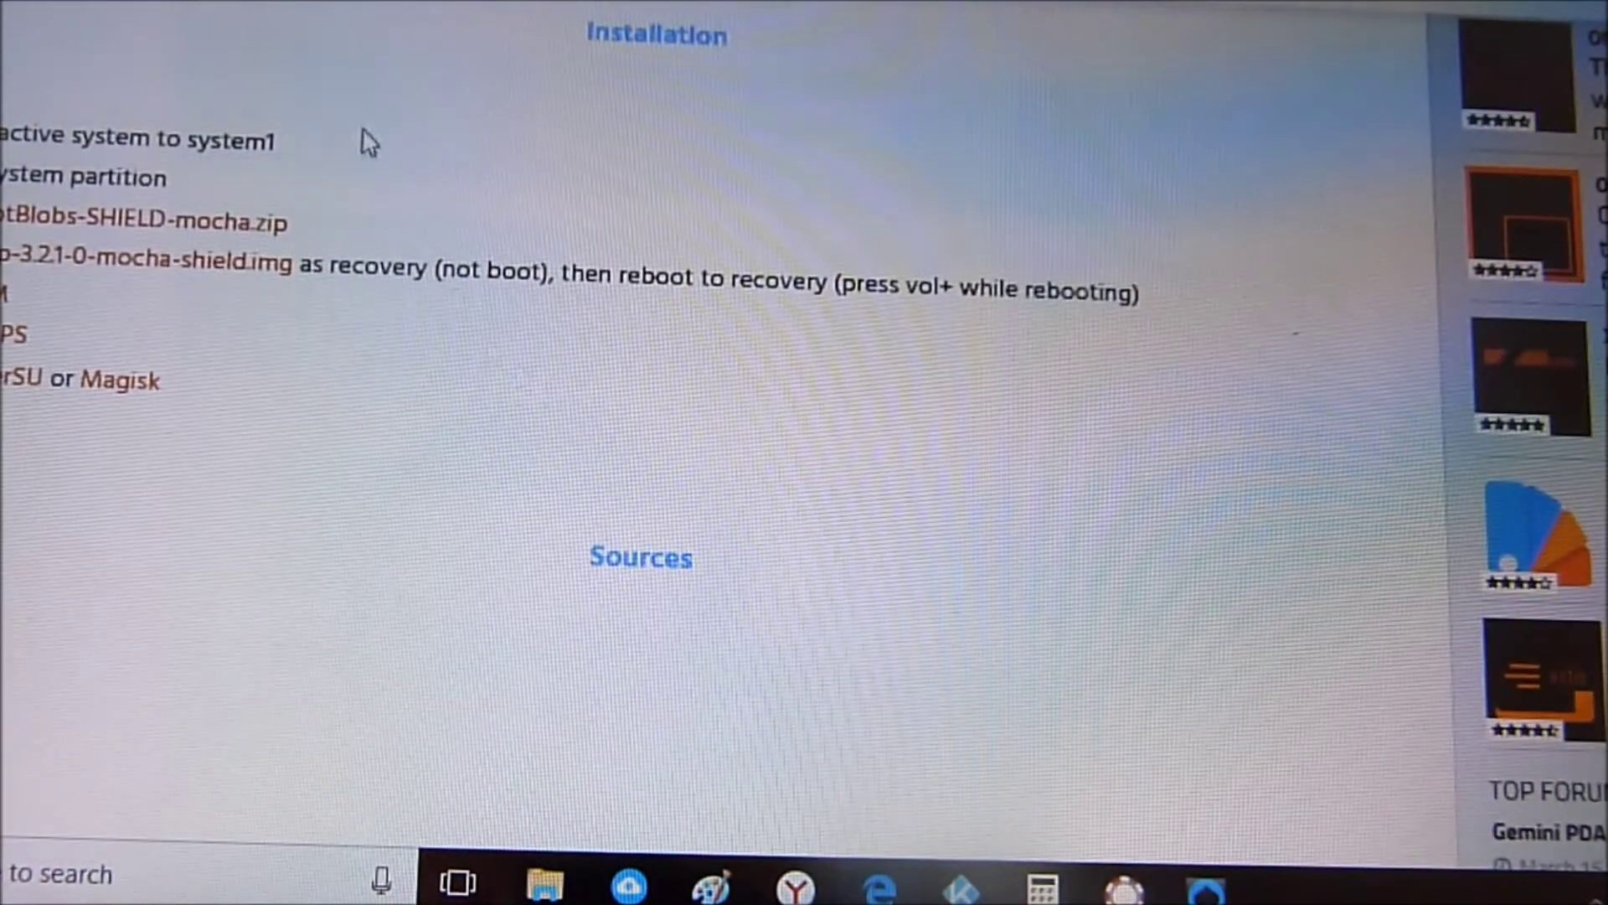
scroll(595, 365, "up", 1)
scroll(596, 367, "up", 3)
scroll(596, 365, "up", 3)
scroll(599, 358, "up", 3)
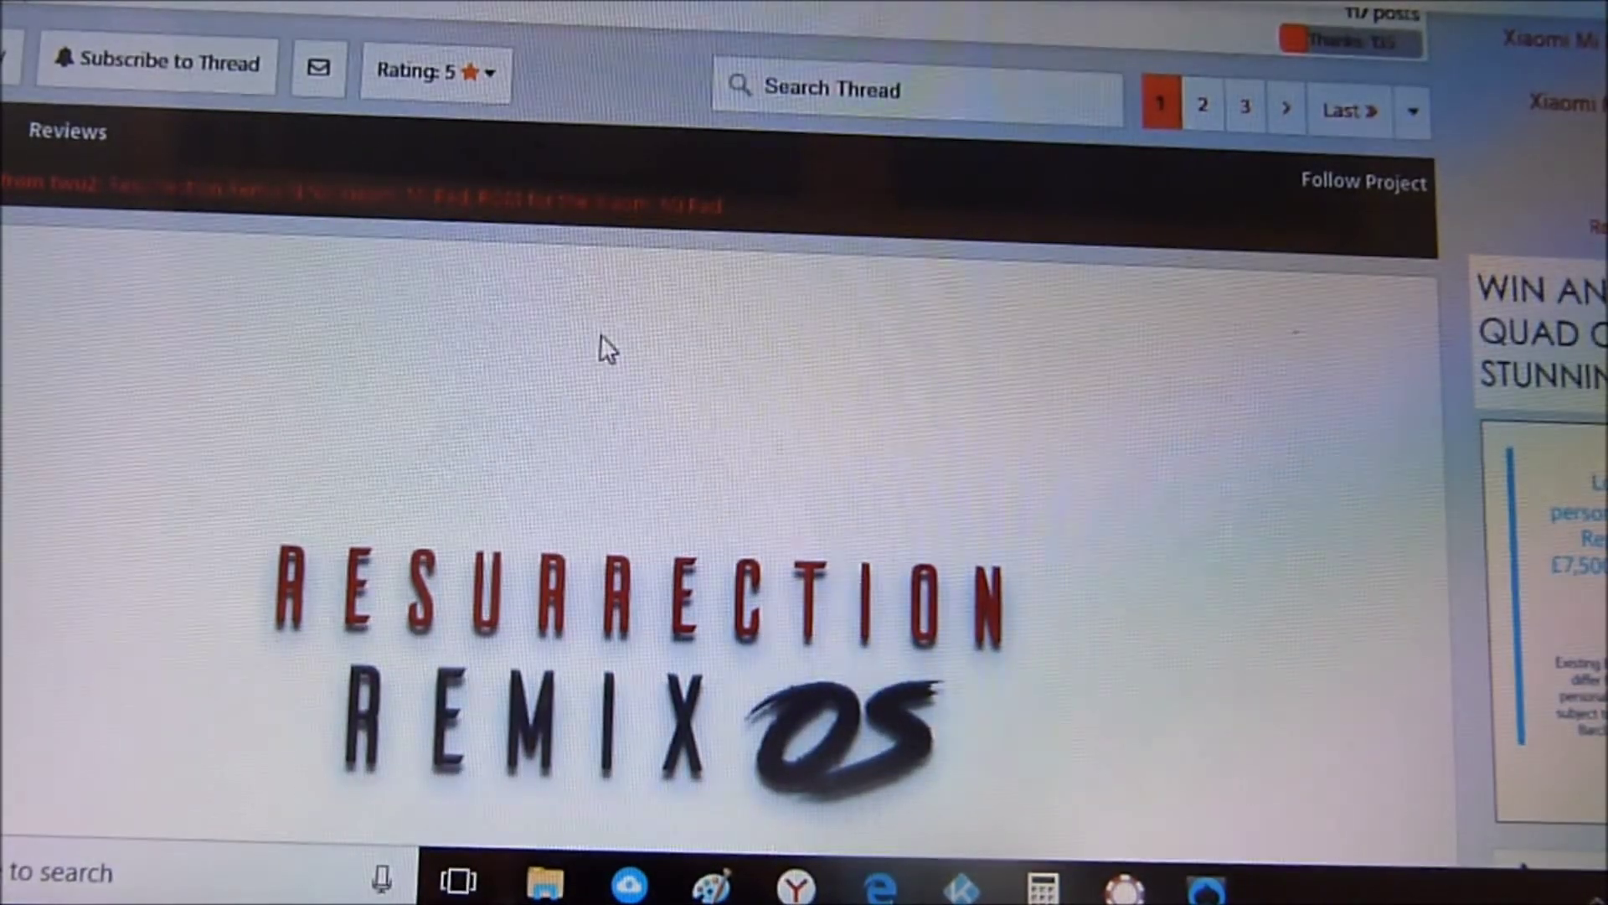
scroll(601, 339, "down", 4)
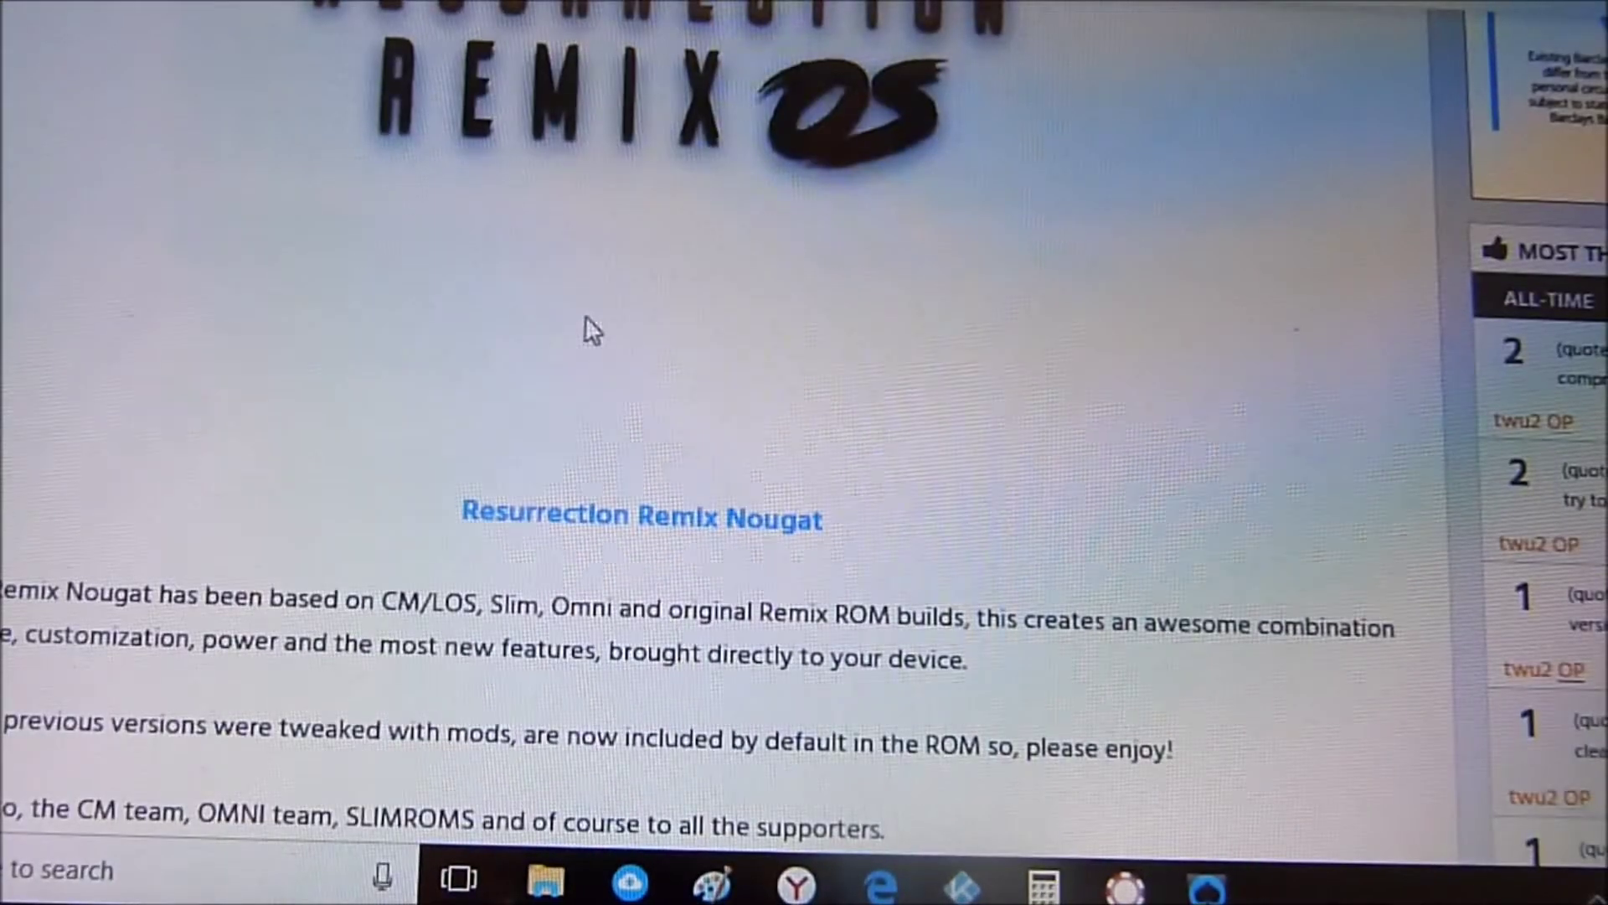
scroll(592, 330, "up", 1)
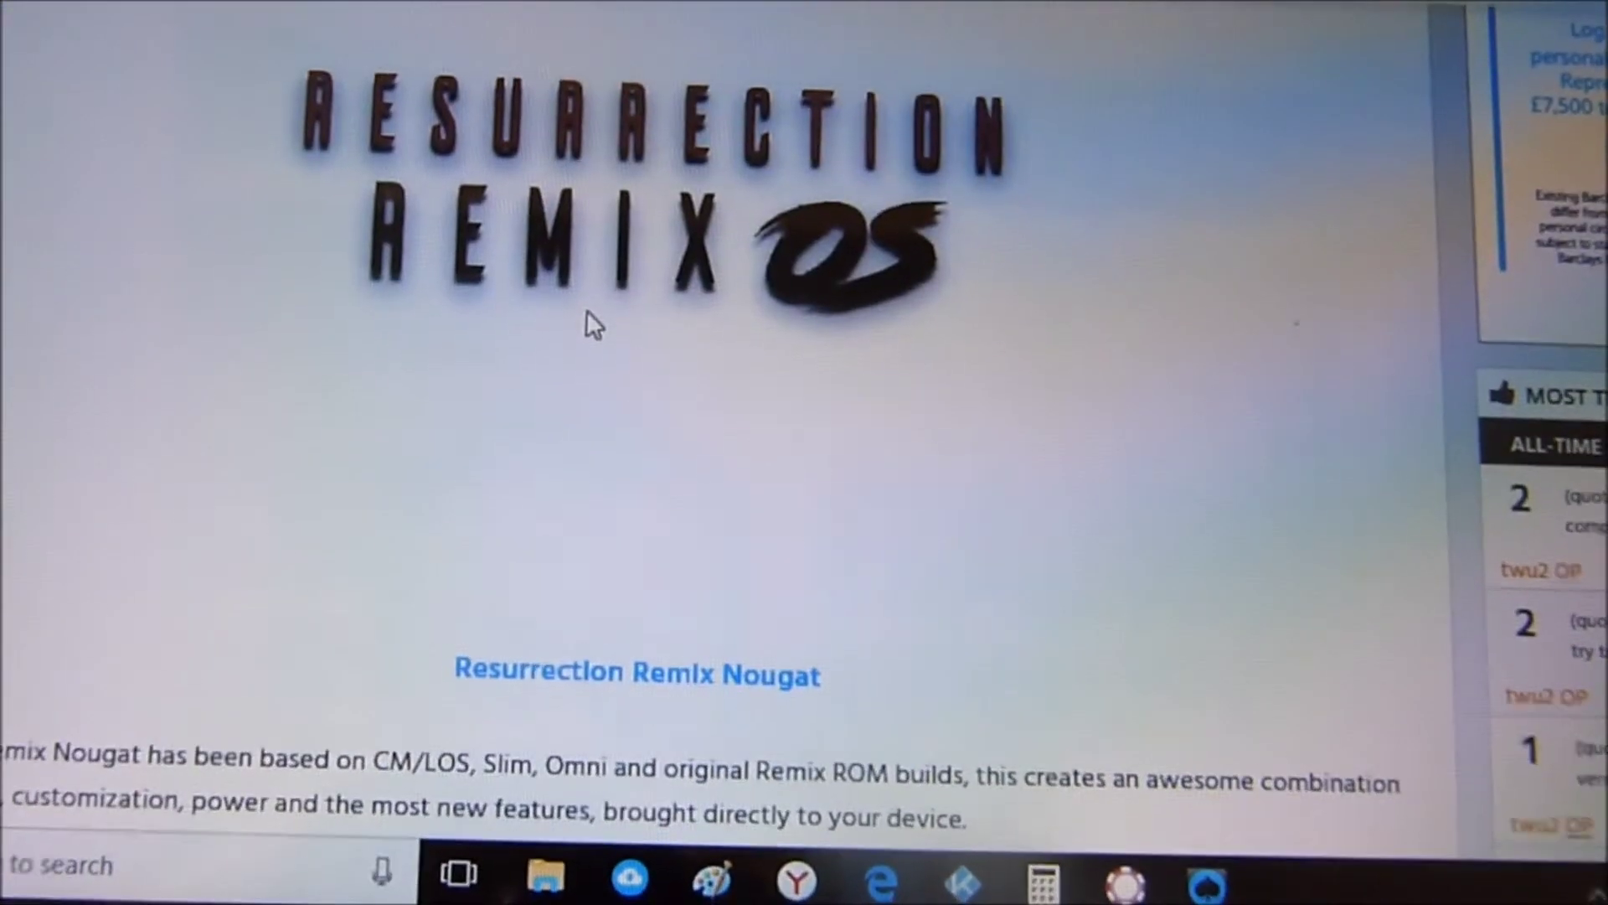
scroll(584, 314, "down", 2)
scroll(581, 315, "down", 4)
scroll(582, 314, "down", 5)
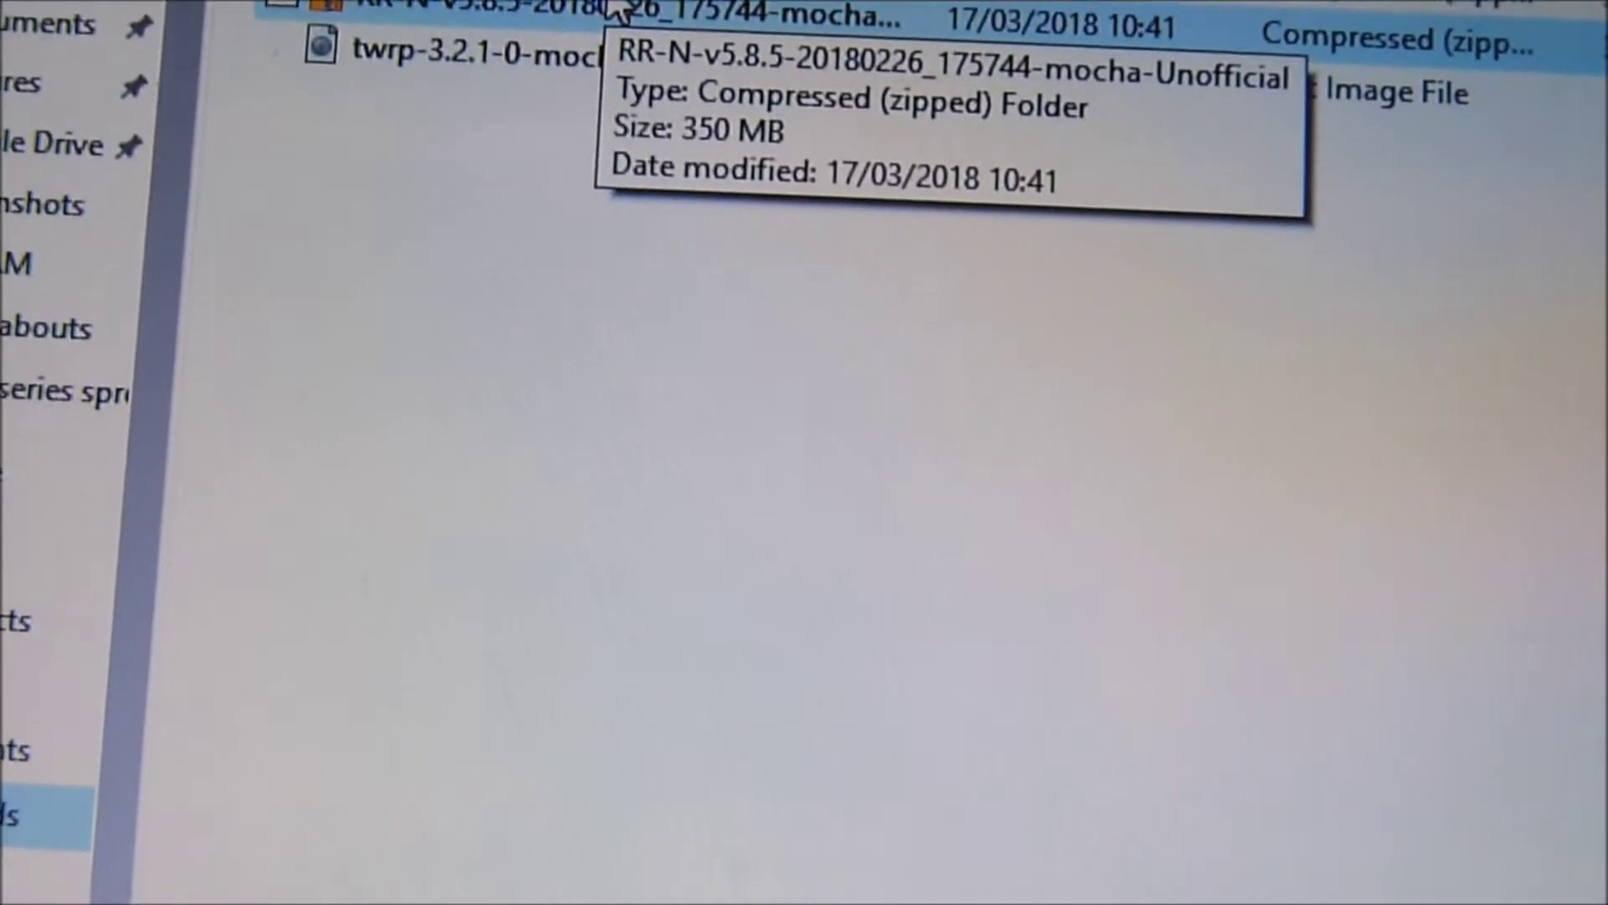
Select the twrp-3.2.1-0-mocha-shield image file and show its context-menu actions.
left_click(586, 98)
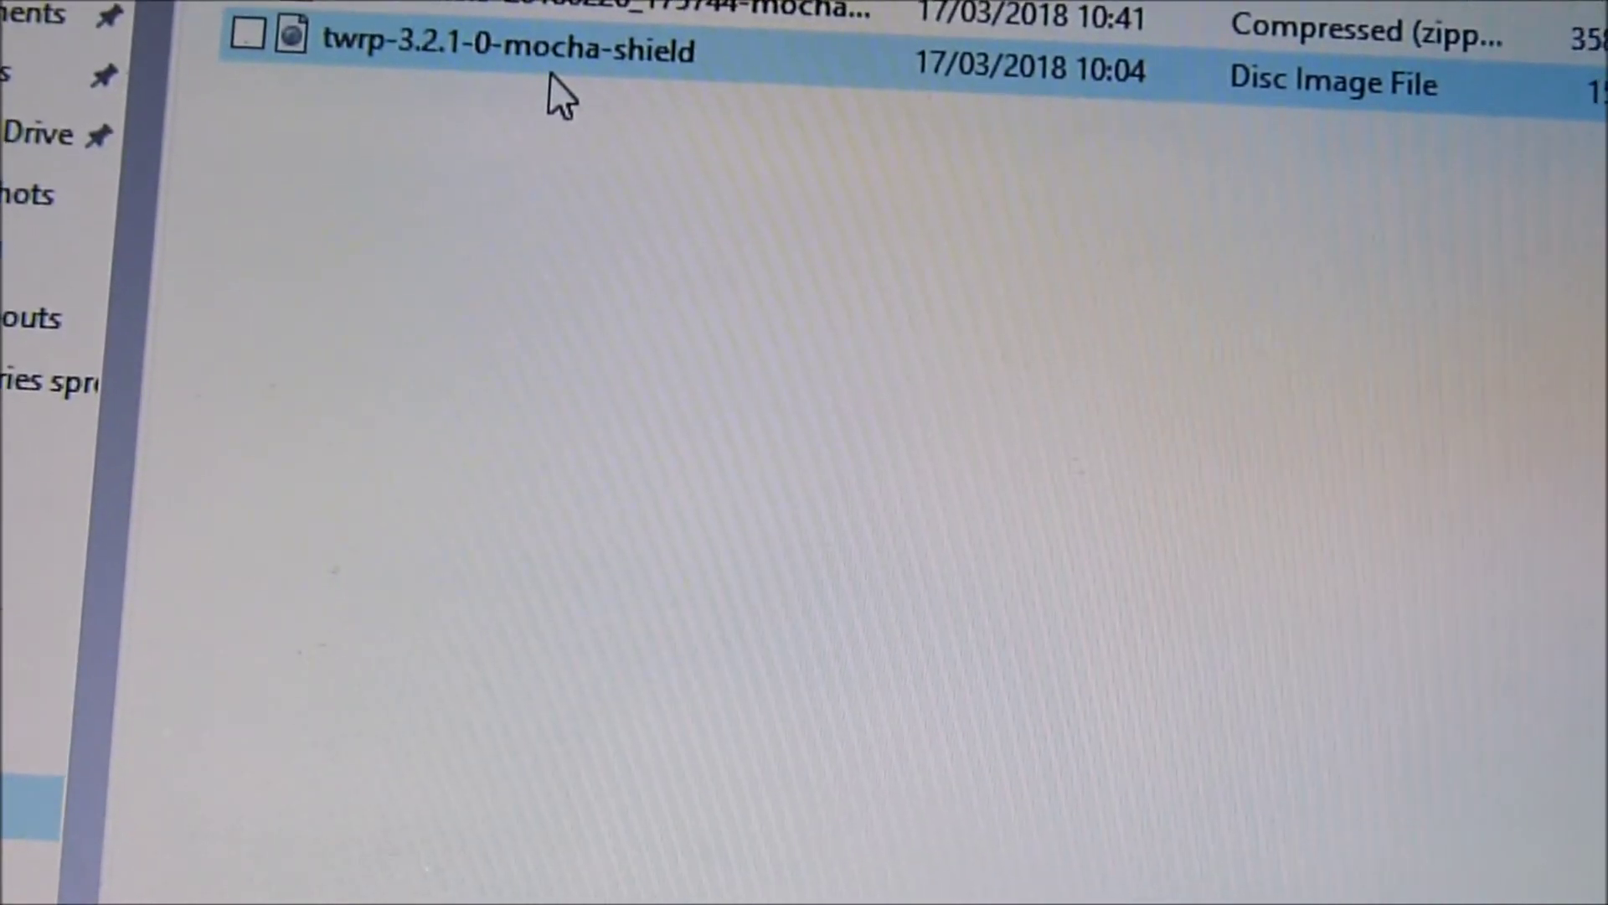
left_click(555, 57)
right_click(559, 48)
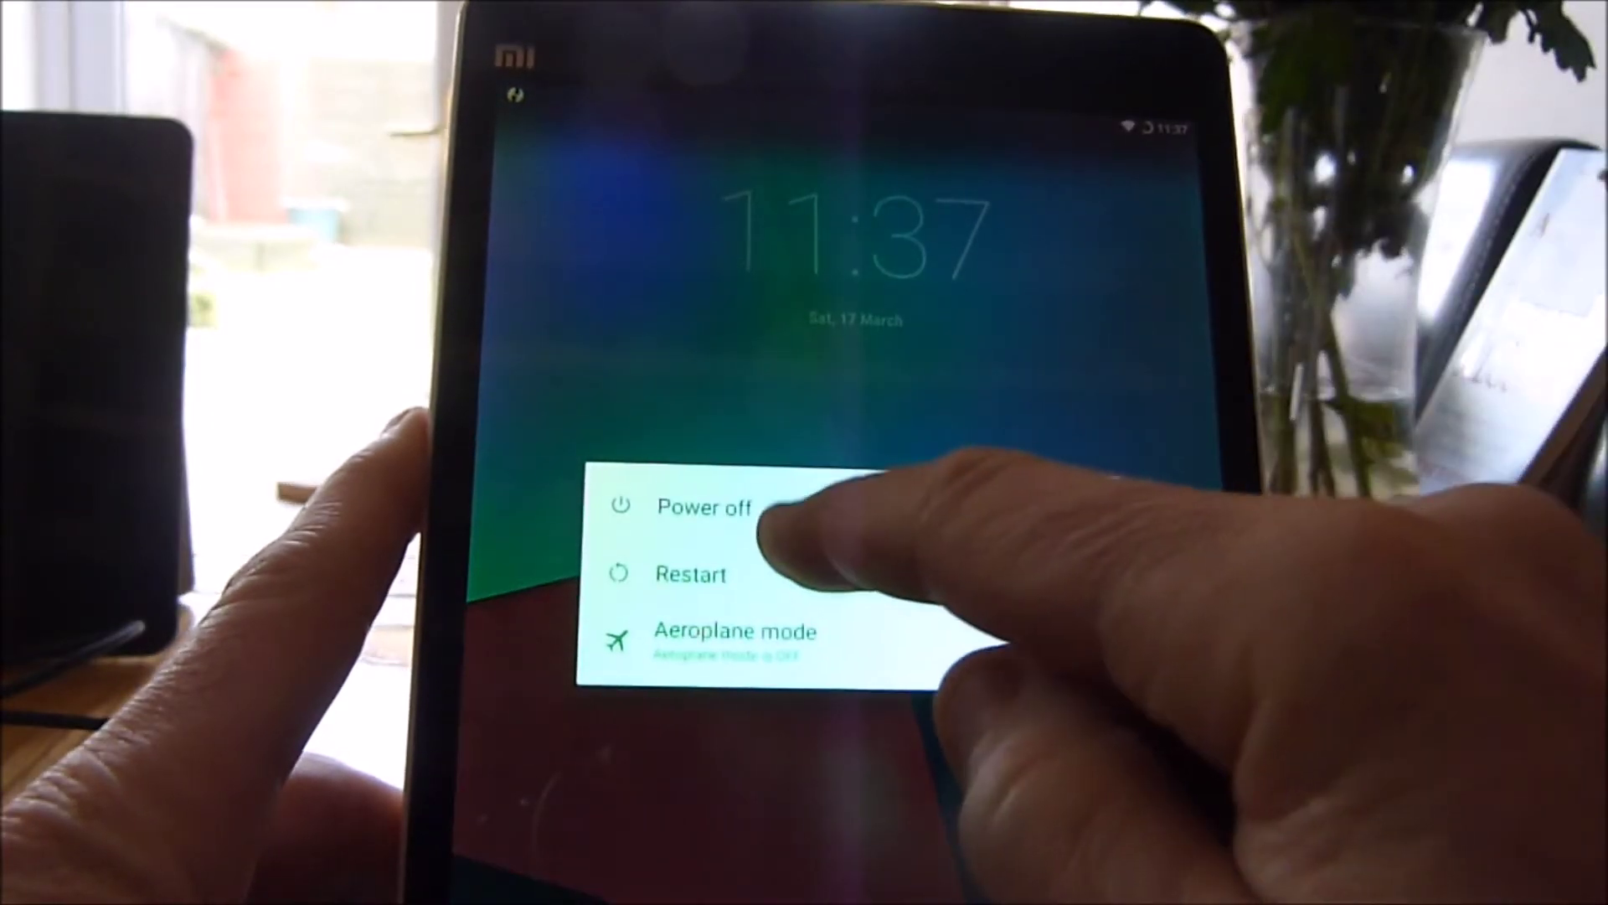
Restart the Xiaomi Mi Pad from the power menu so it boots to the Mi logo.
left_click(692, 574)
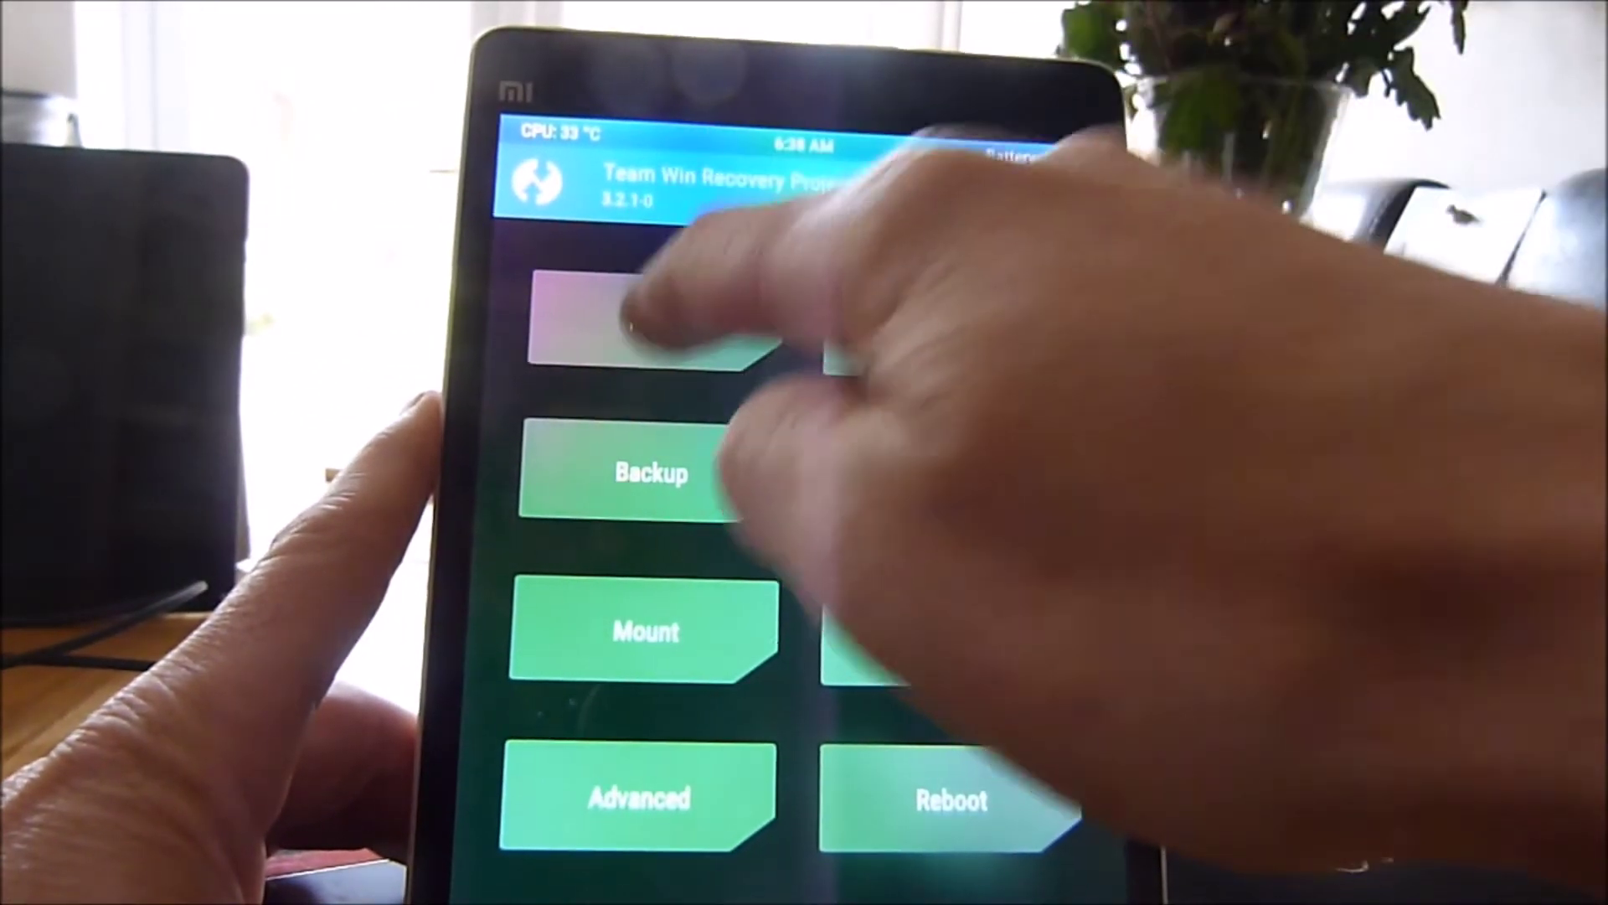
Open TWRP's Install browser and switch it to image files to show twrp-3.2.1-0-mocha-shield.img.
left_click(651, 323)
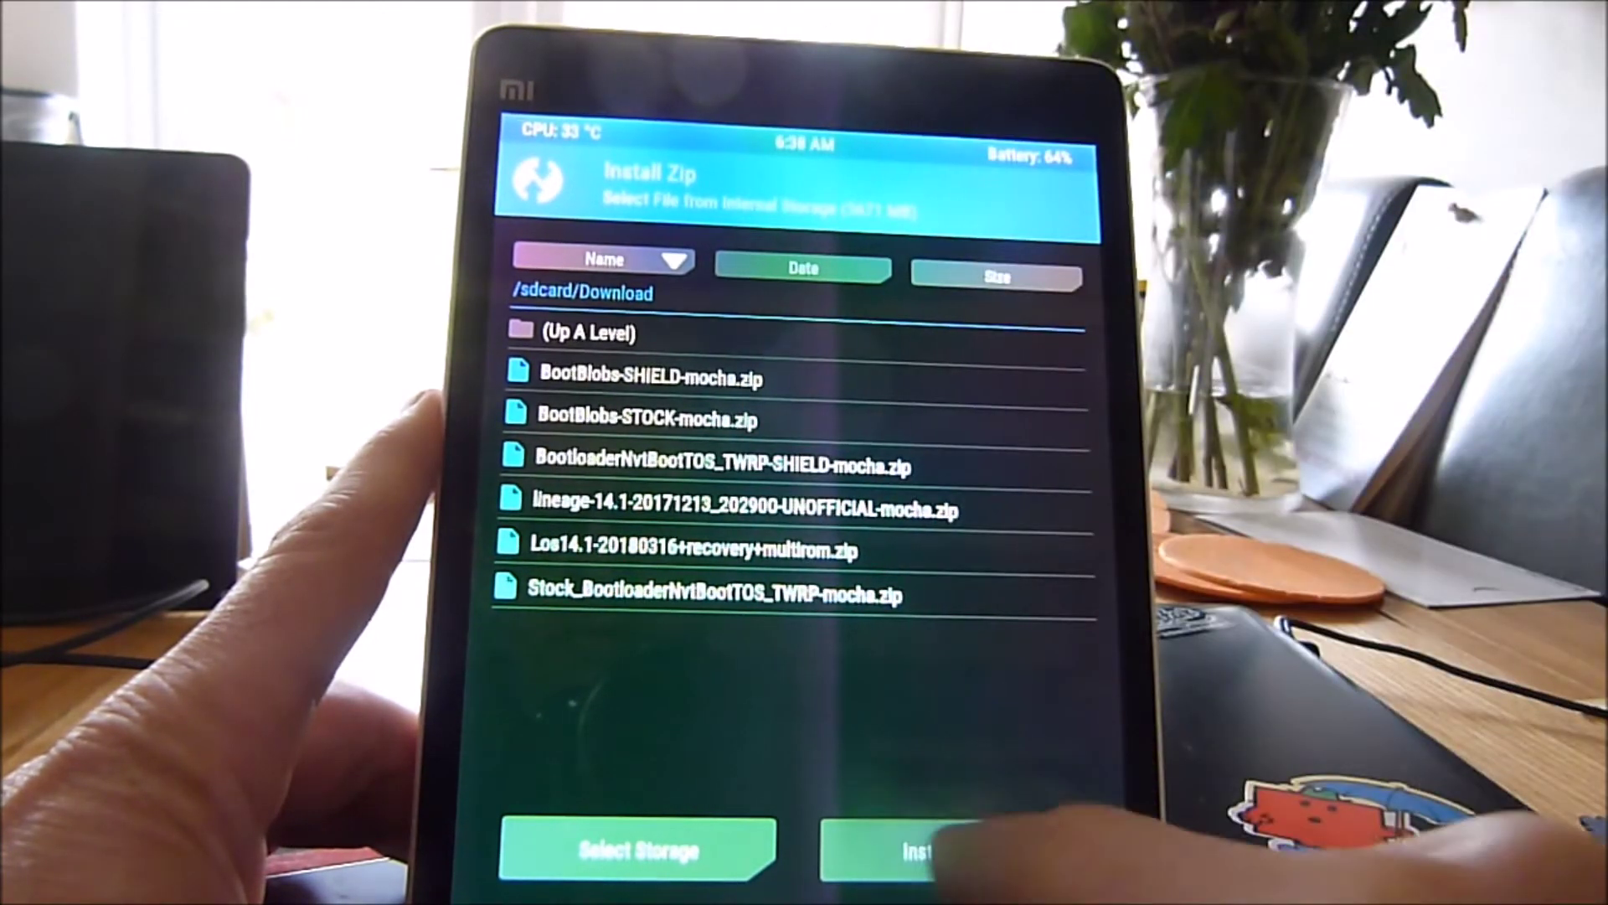
left_click(953, 851)
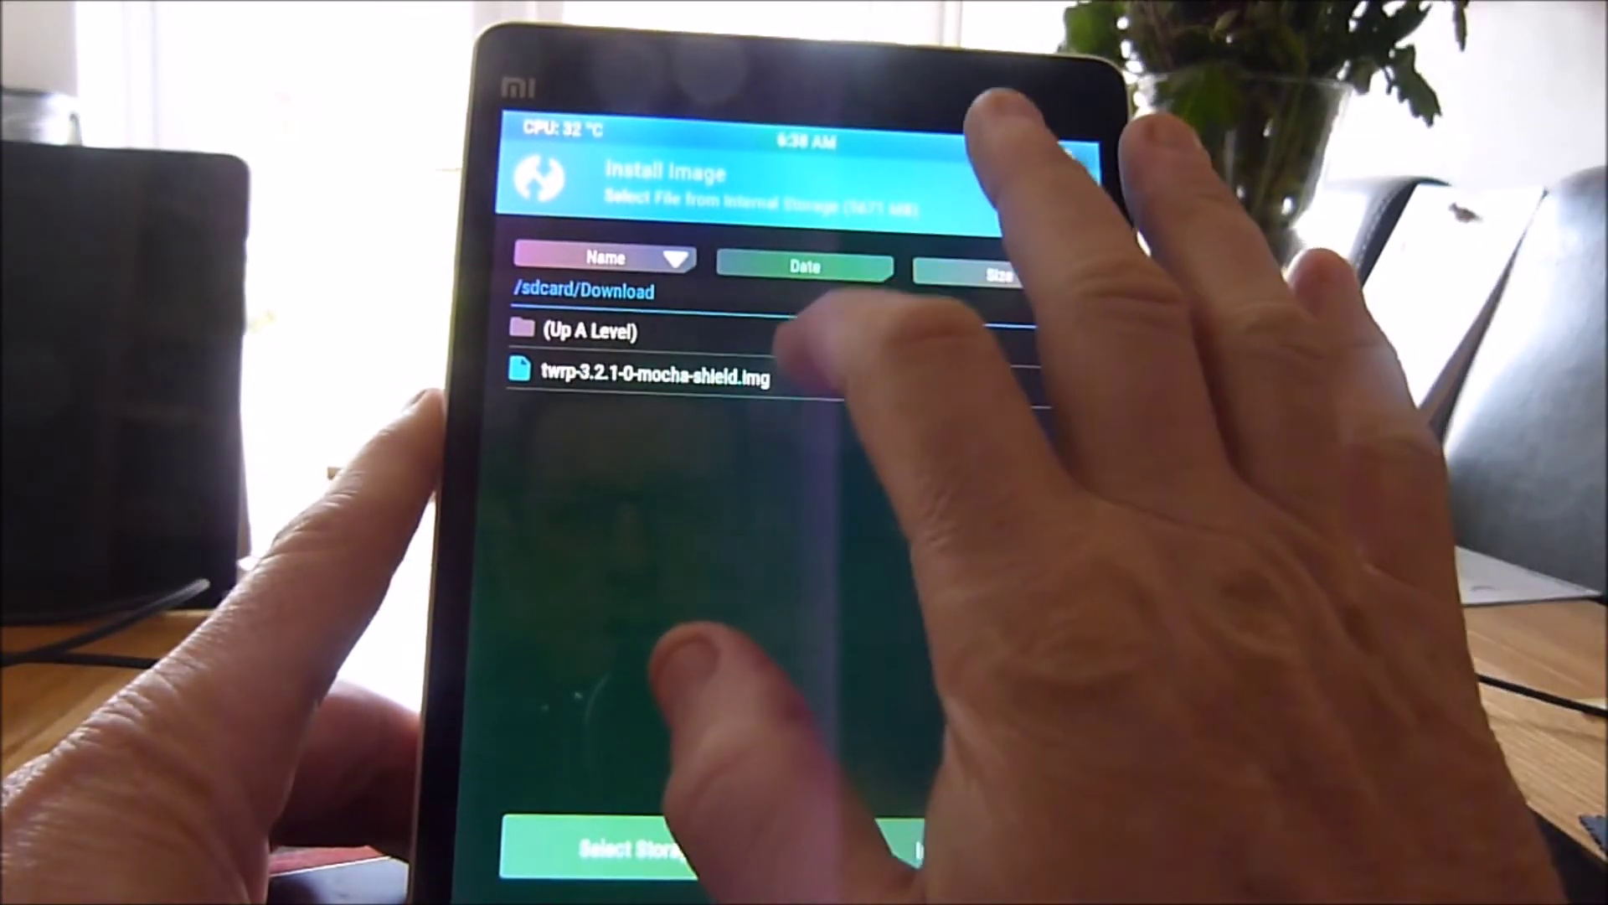
Pick twrp-3.2.1-0-mocha-shield.img for flashing to Recovery, then go back.
left_click(621, 372)
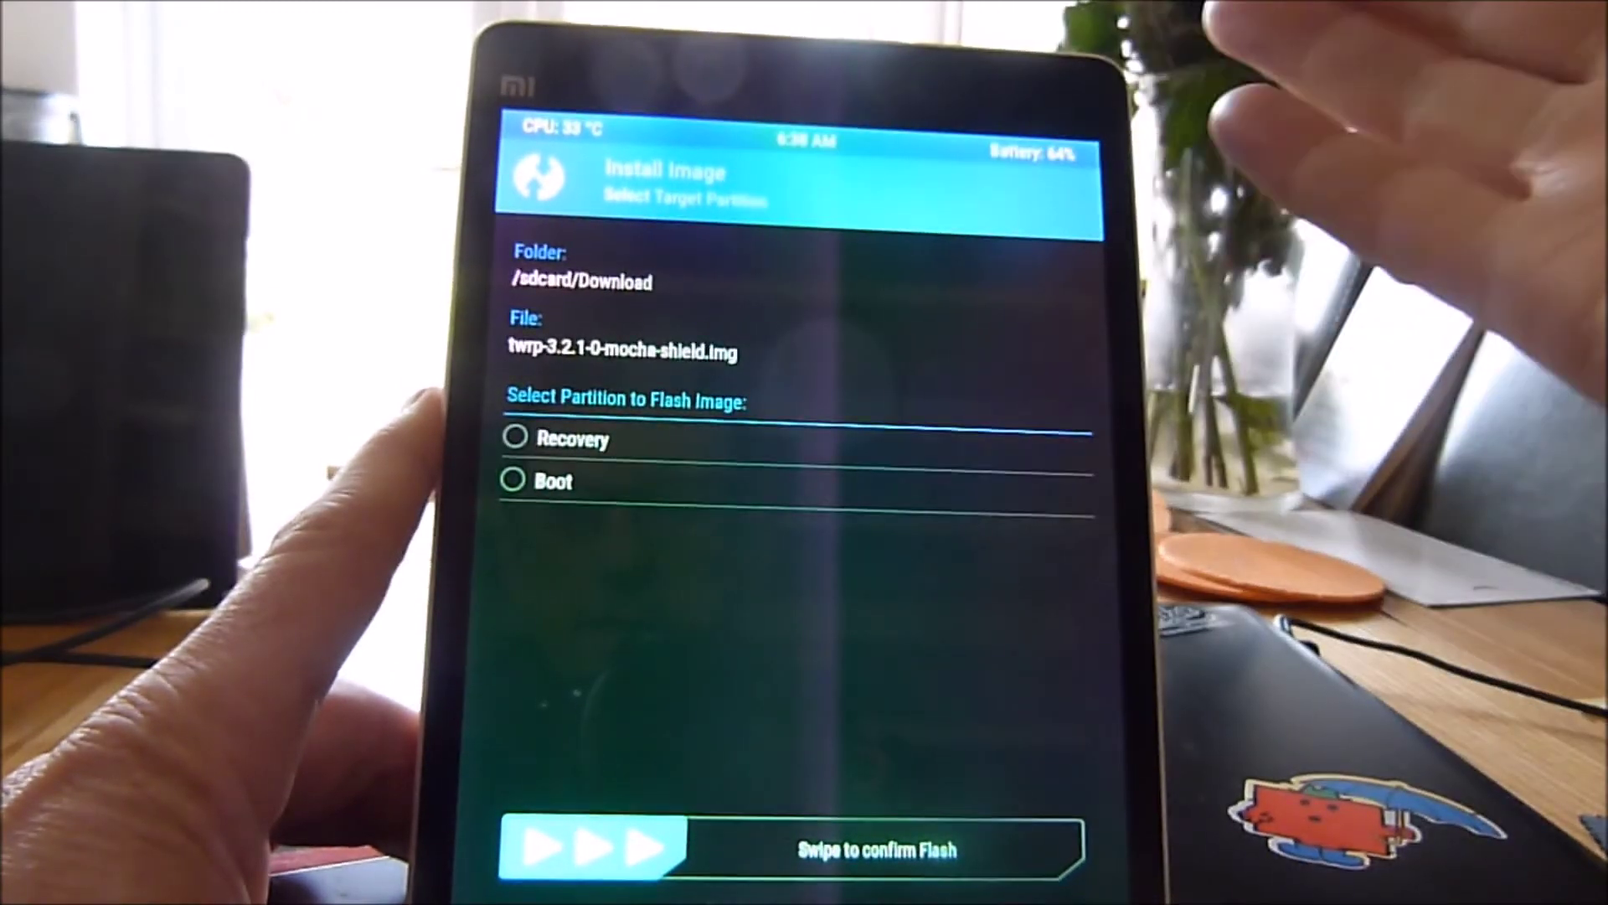
key("Escape")
key("Escape")
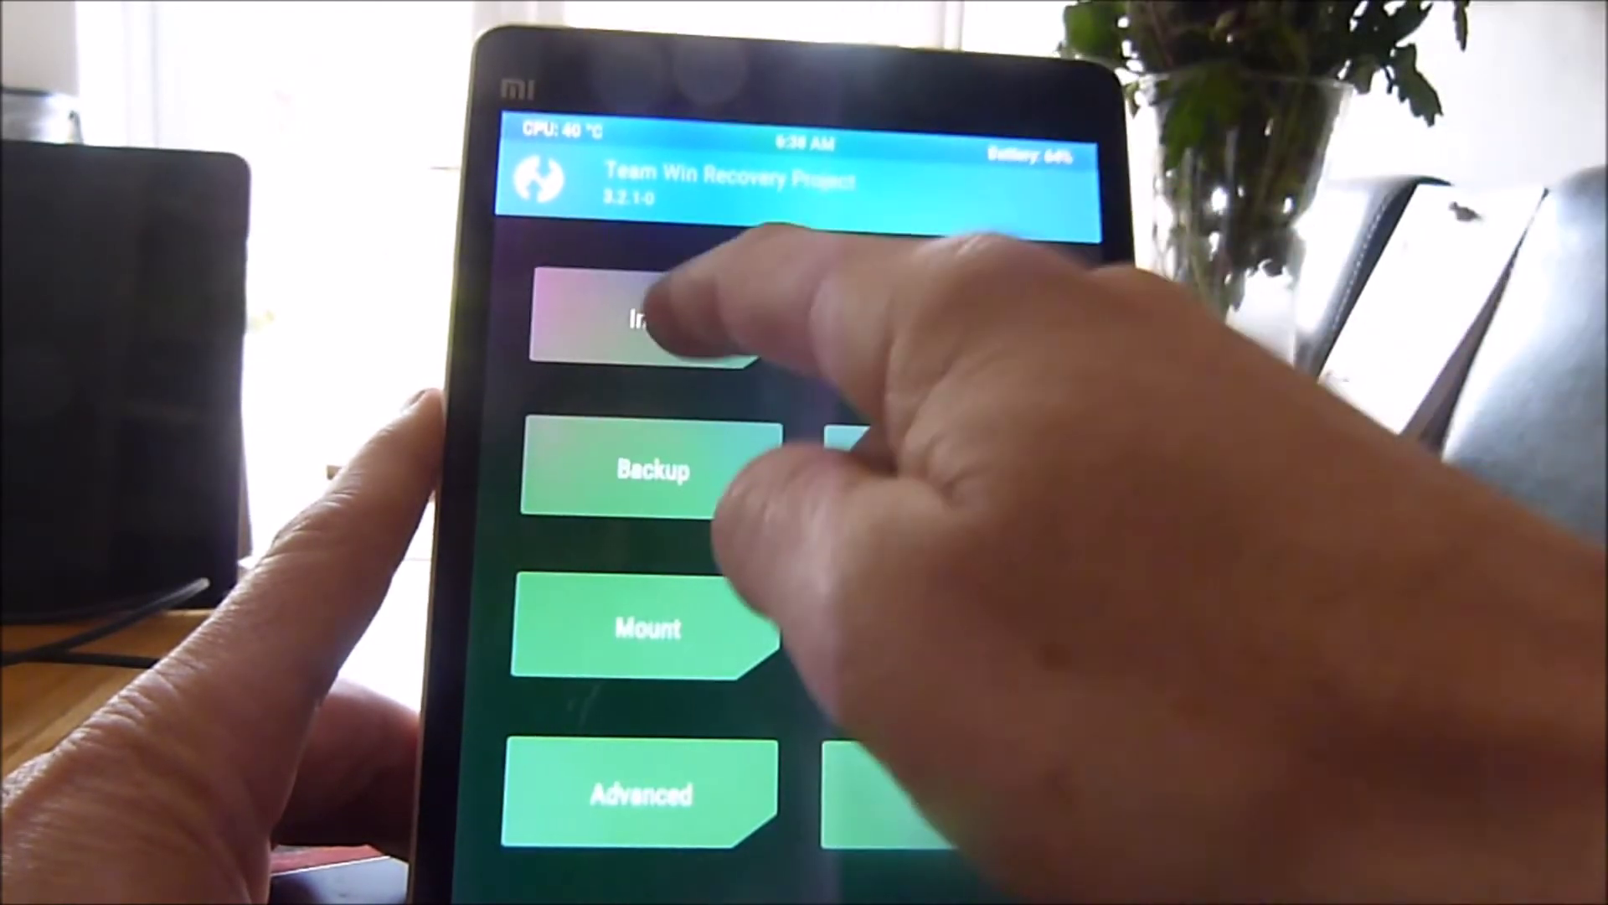
Reopen TWRP's Install list showing the six mocha zip packages in Downloads.
left_click(658, 318)
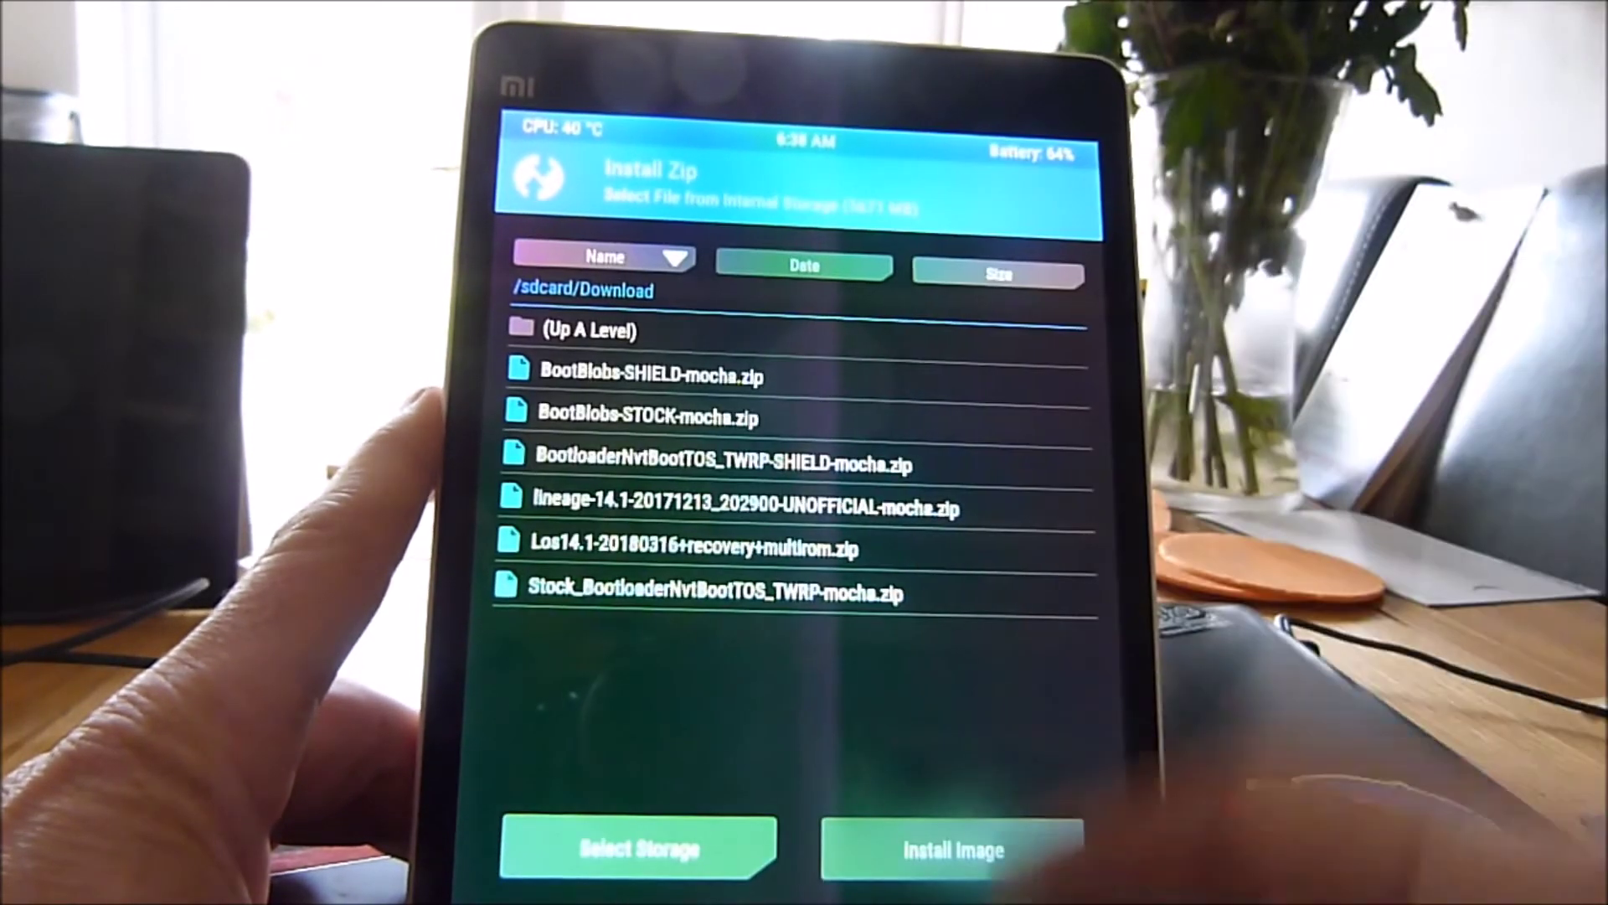